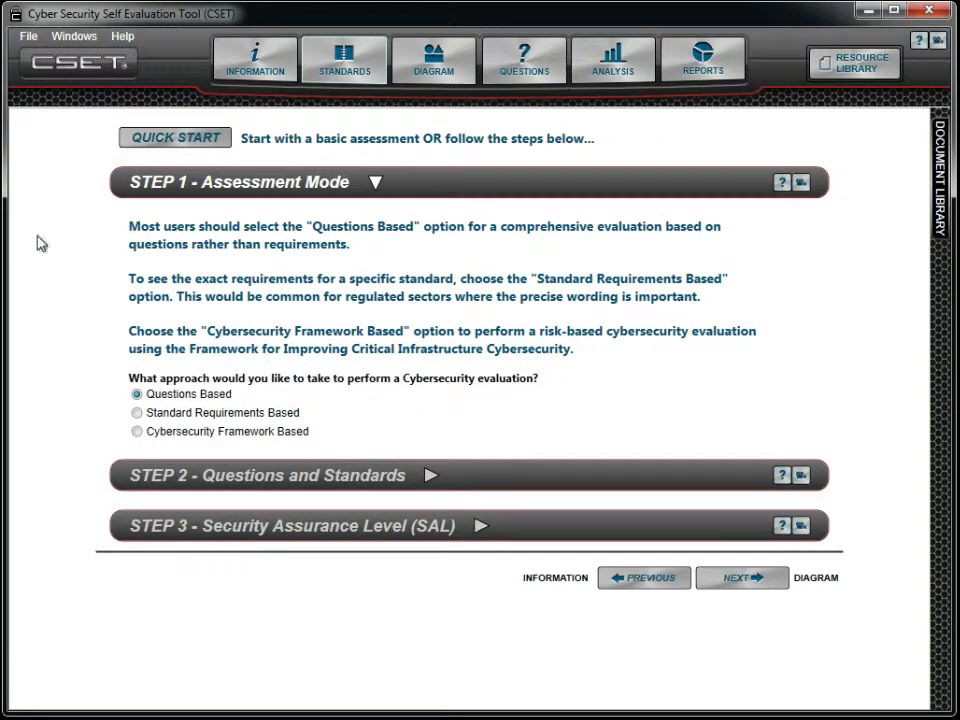
Step: Start a basic assessment with Quick Start and answer Access Control questions 1 and 2 with Yes and question 3 with No
left_click(218, 146)
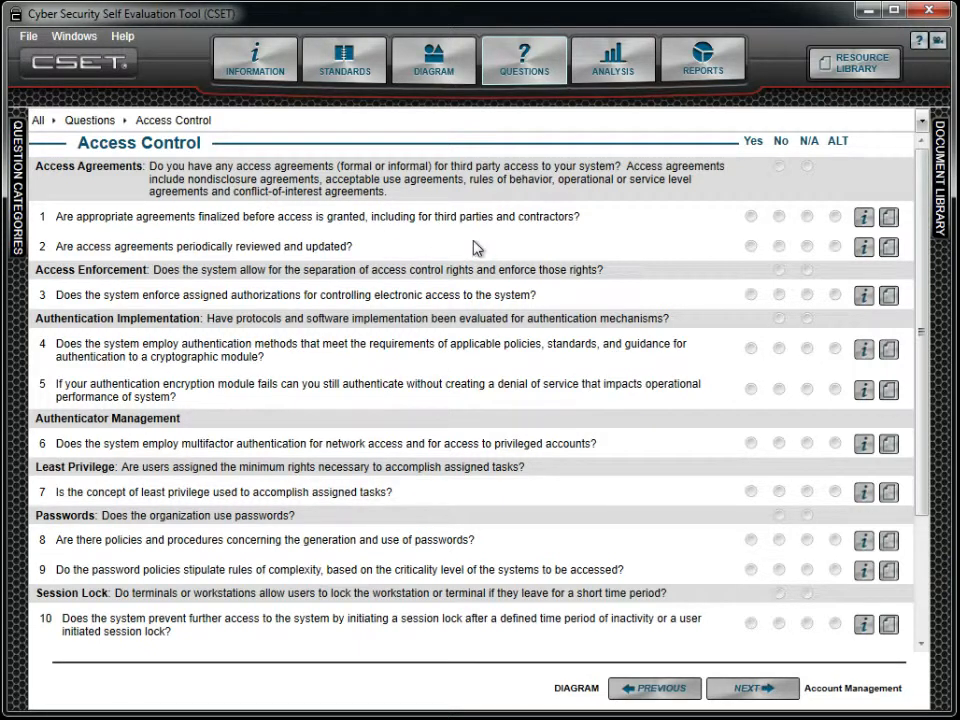
left_click(751, 217)
left_click(751, 247)
left_click(779, 295)
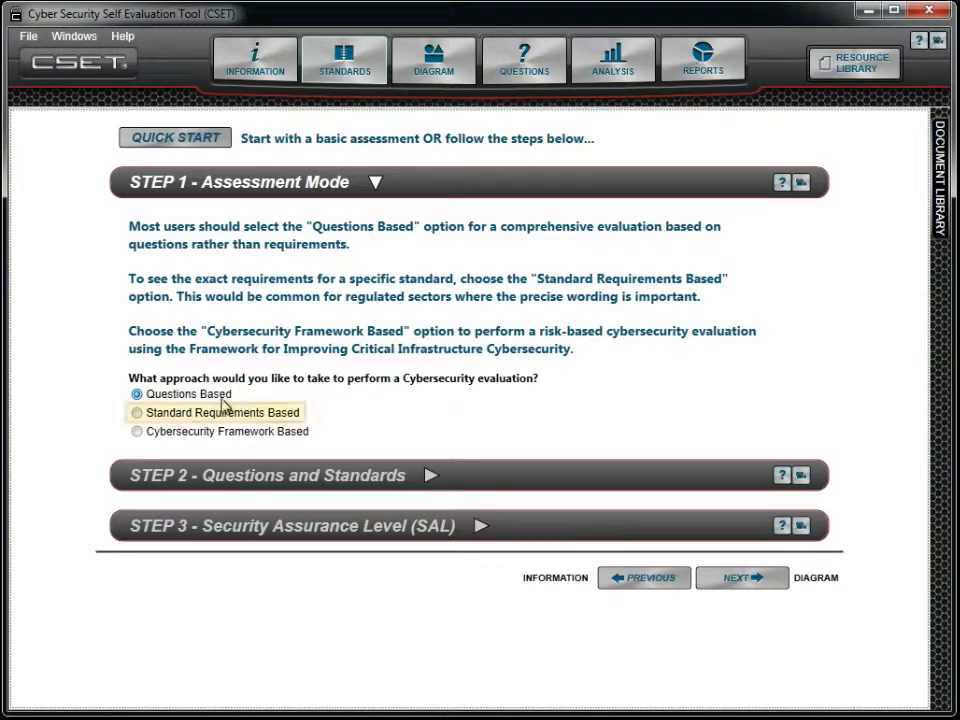
Step: Try the Standard Requirements Based and Cybersecurity Framework Based assessment modes, and return to Questions Based
left_click(137, 413)
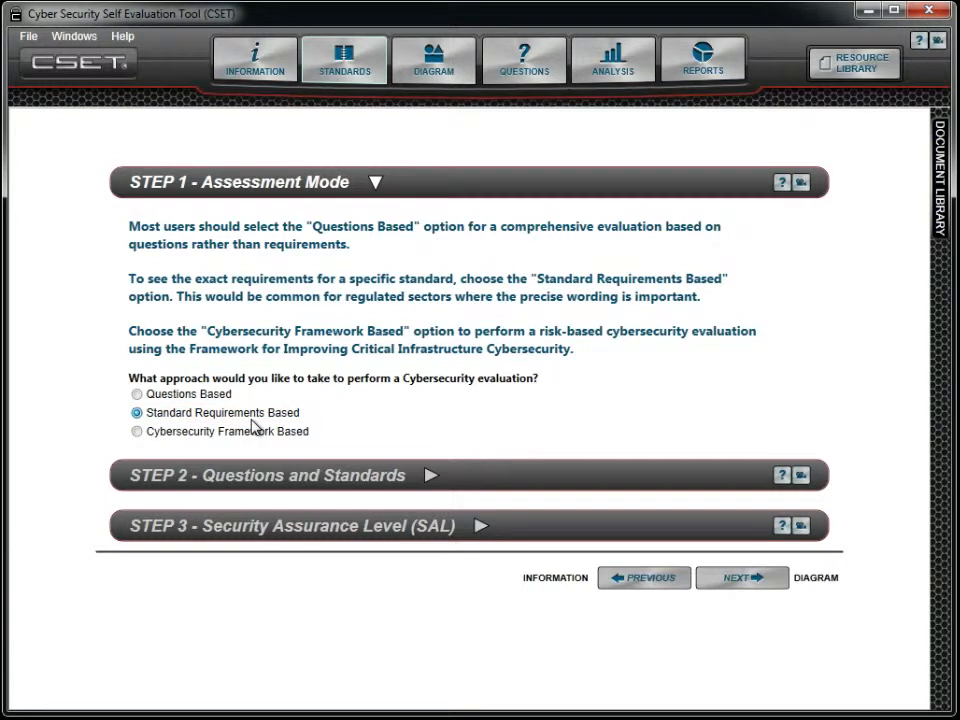
left_click(138, 433)
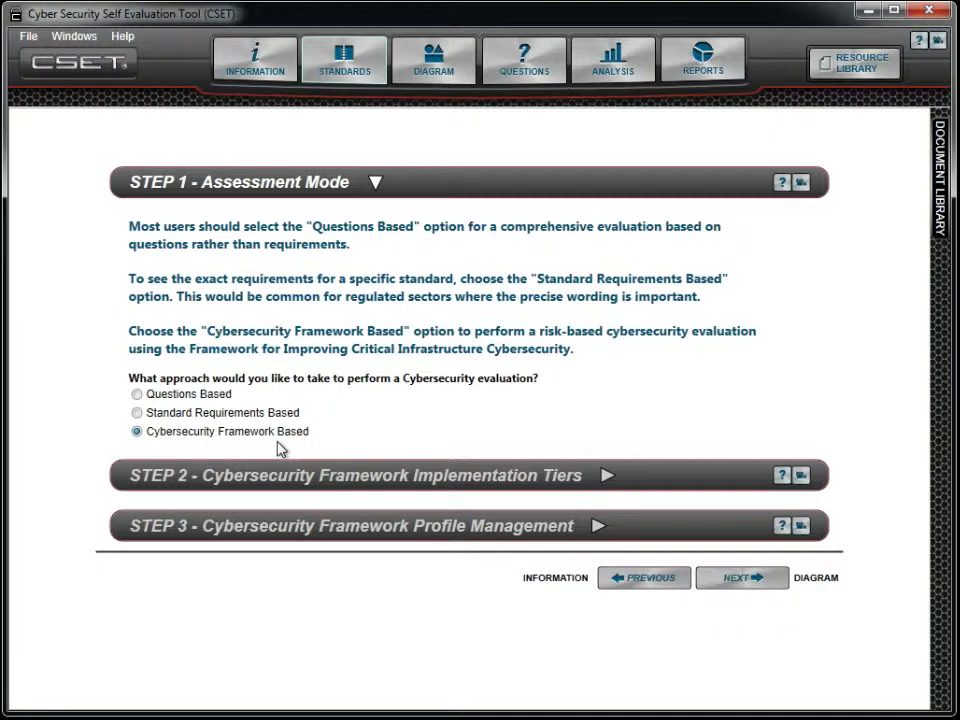
left_click(138, 398)
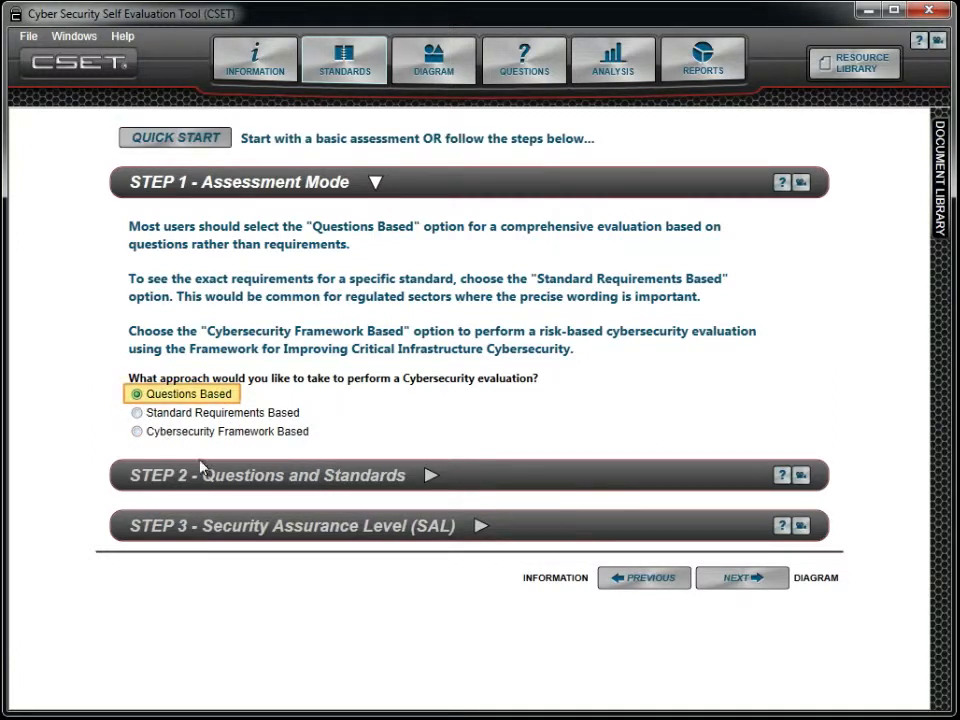
Step: Select the Universal Question set and NIST Special Publication 800-82 as the assessment's questions and standards
left_click(317, 476)
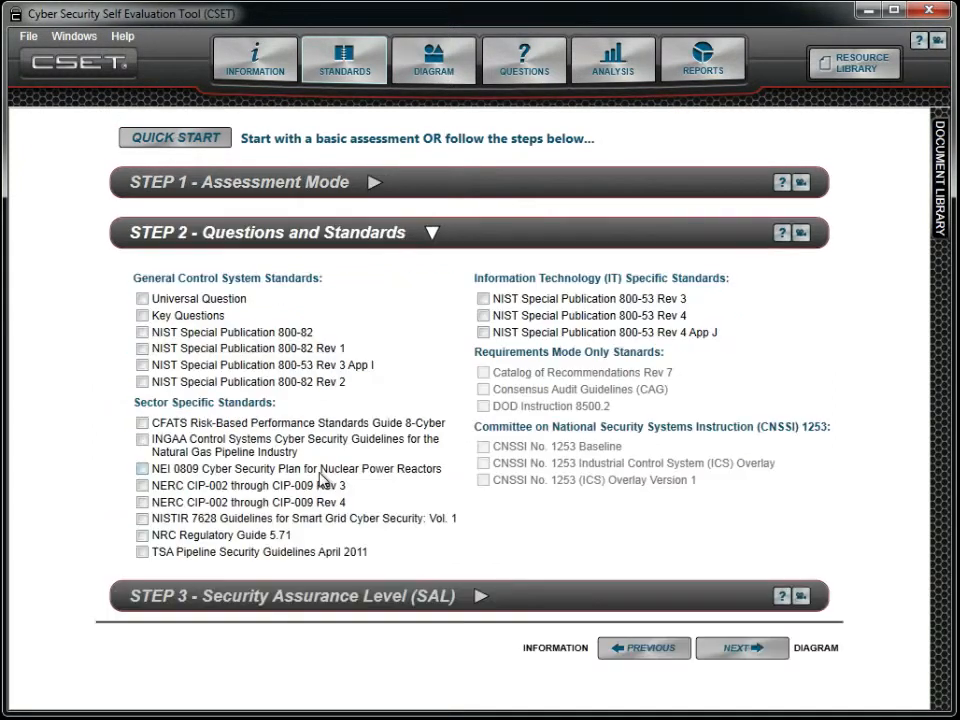
left_click(143, 300)
left_click(143, 335)
Step: Complete the General SAL Determination with injuries 11-50 on-site and off-site, hospital stays 1-10 on-site and 51-100 off-site, and off-site deaths 1-10
left_click(352, 597)
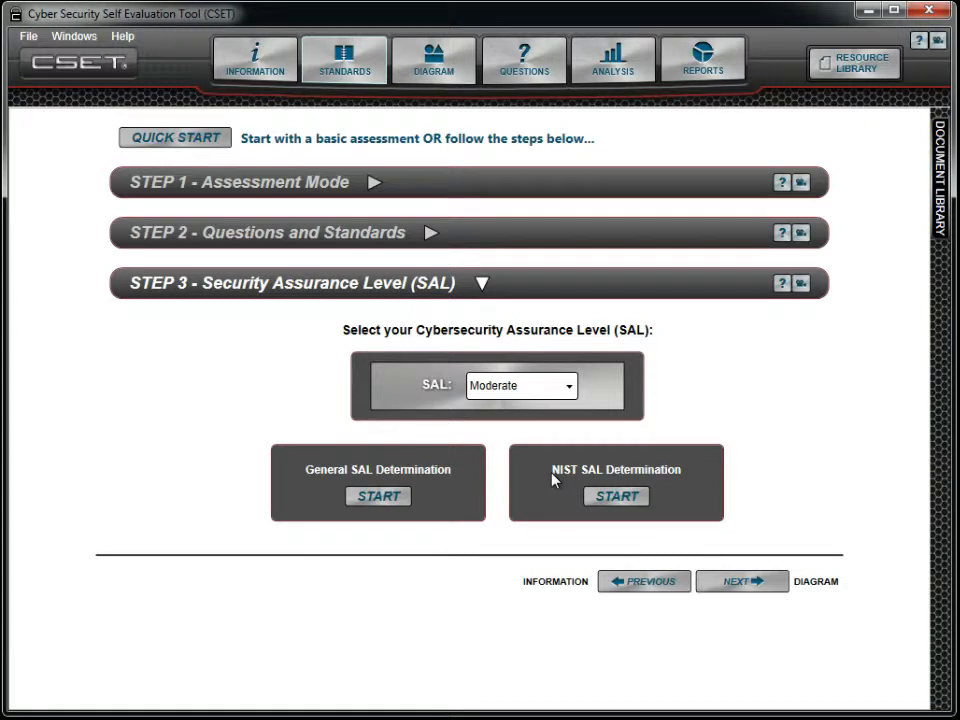
left_click(400, 496)
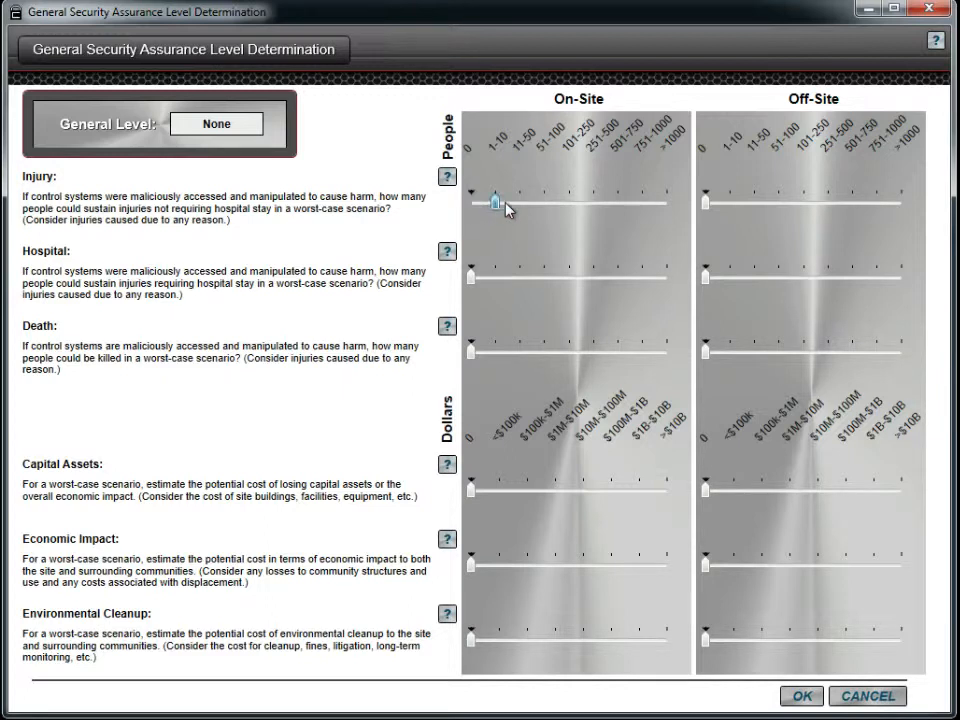
left_click_drag(703, 200, 753, 202)
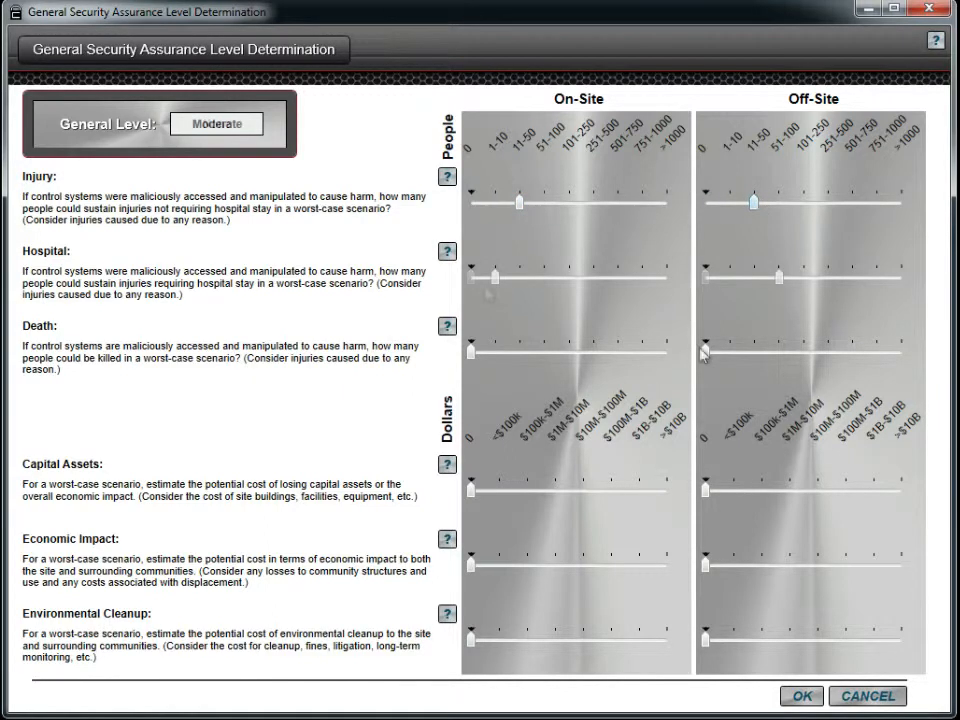
left_click_drag(703, 349, 729, 350)
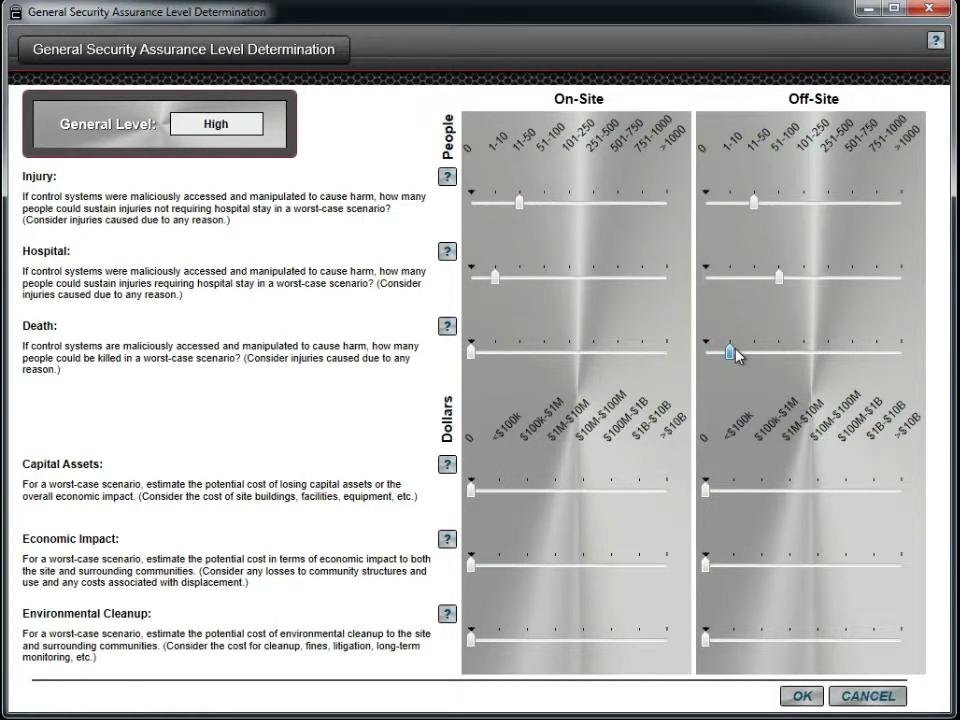
left_click(801, 697)
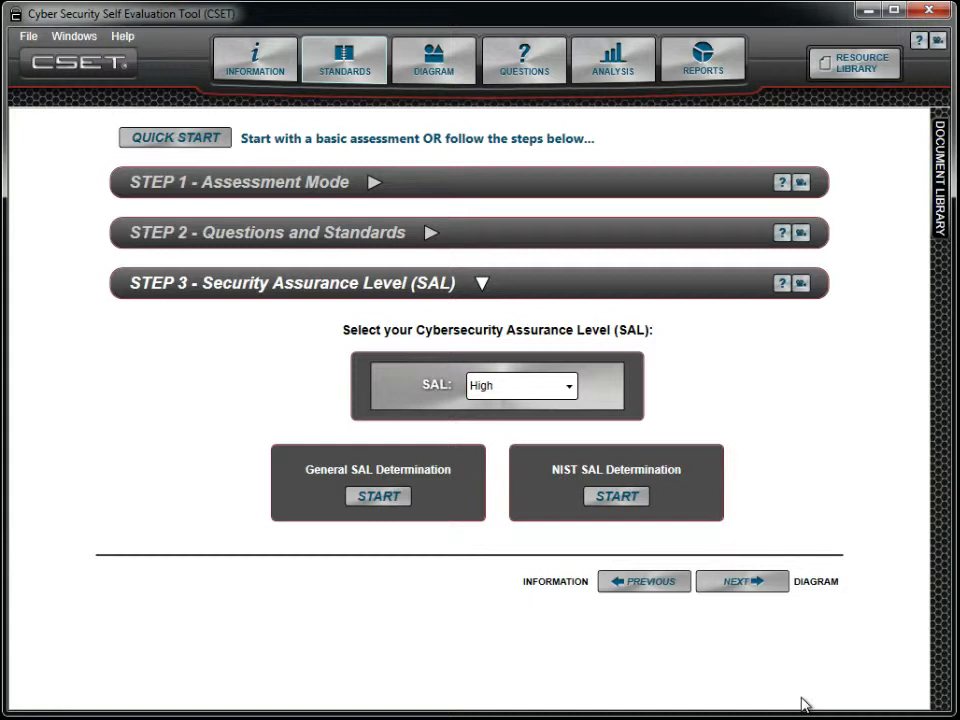
Step: Start the NIST SAL Determination and select the information types Budgeting & Performance Integration, Contingency Planning and Energy Supply
left_click(617, 496)
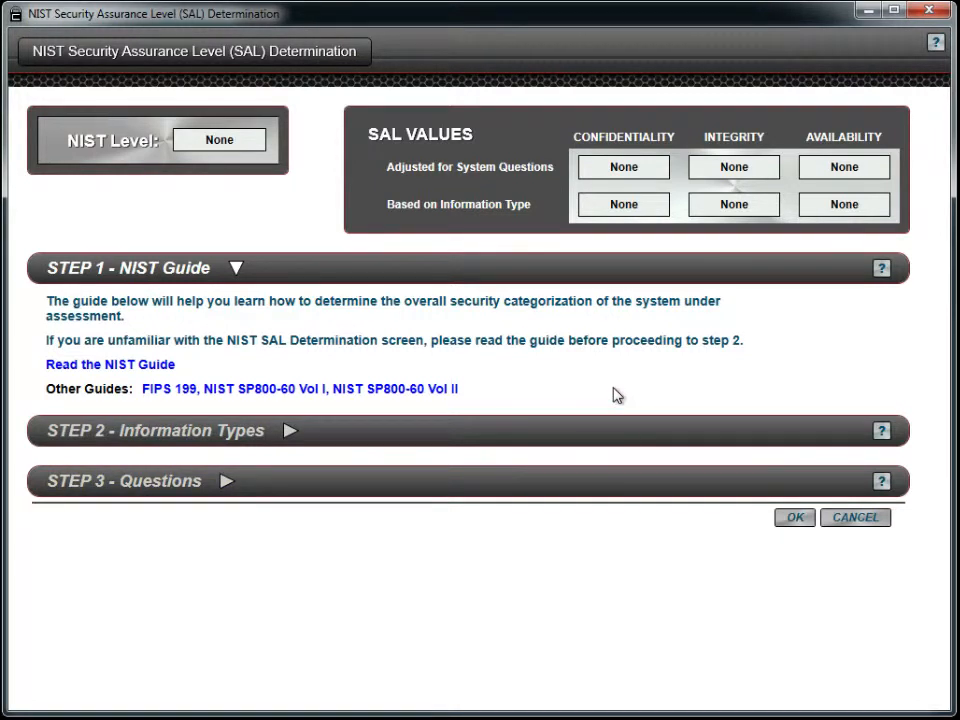
left_click(553, 432)
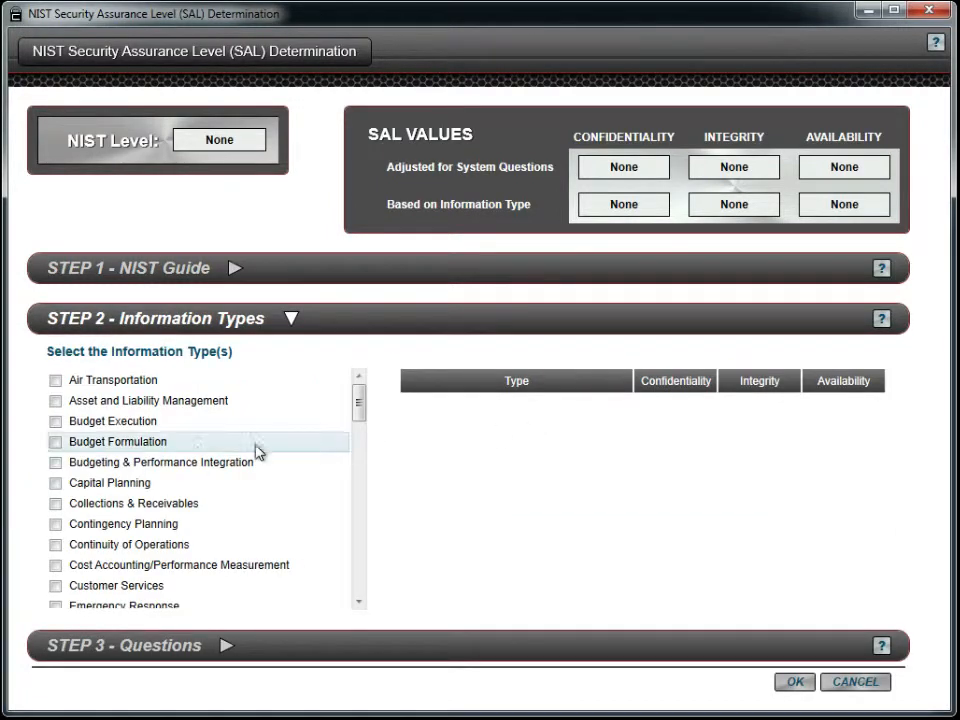
left_click(55, 464)
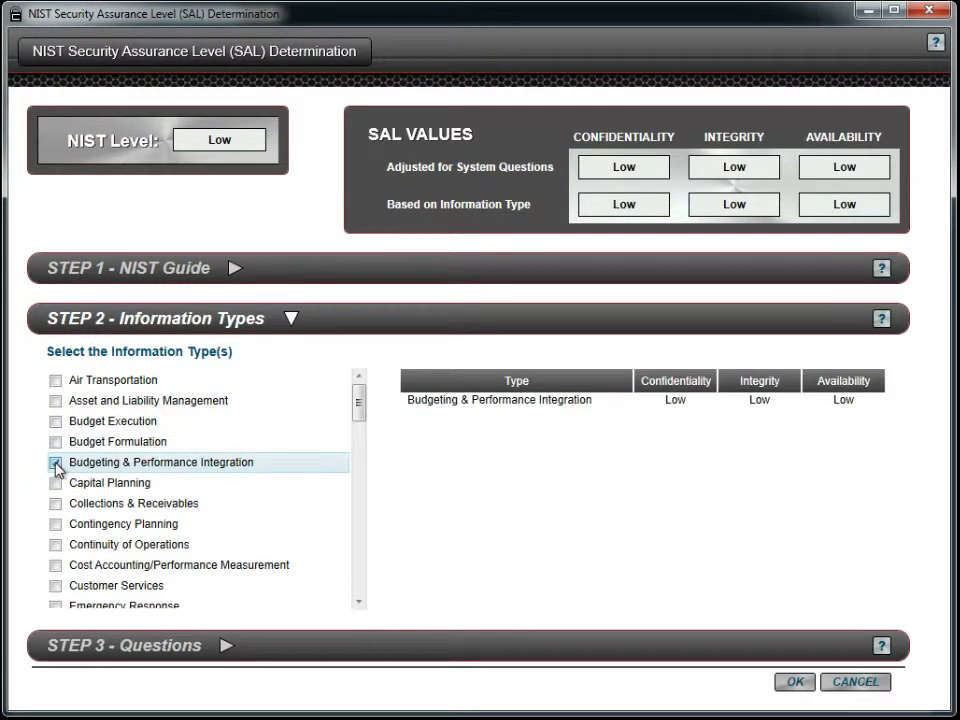
left_click(55, 526)
left_click(359, 602)
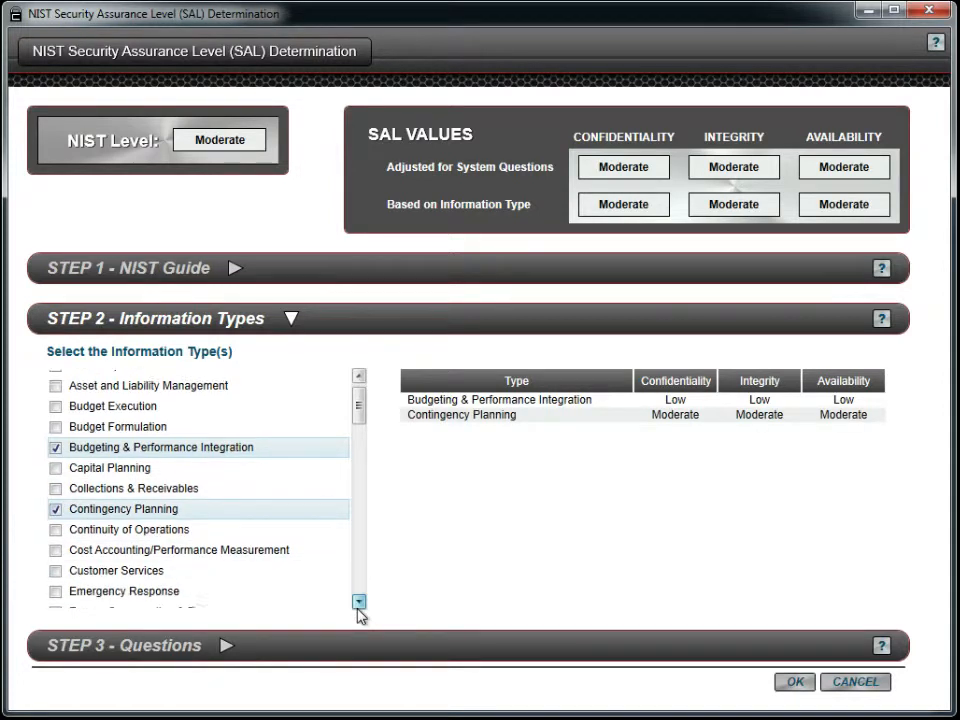
left_click(359, 606)
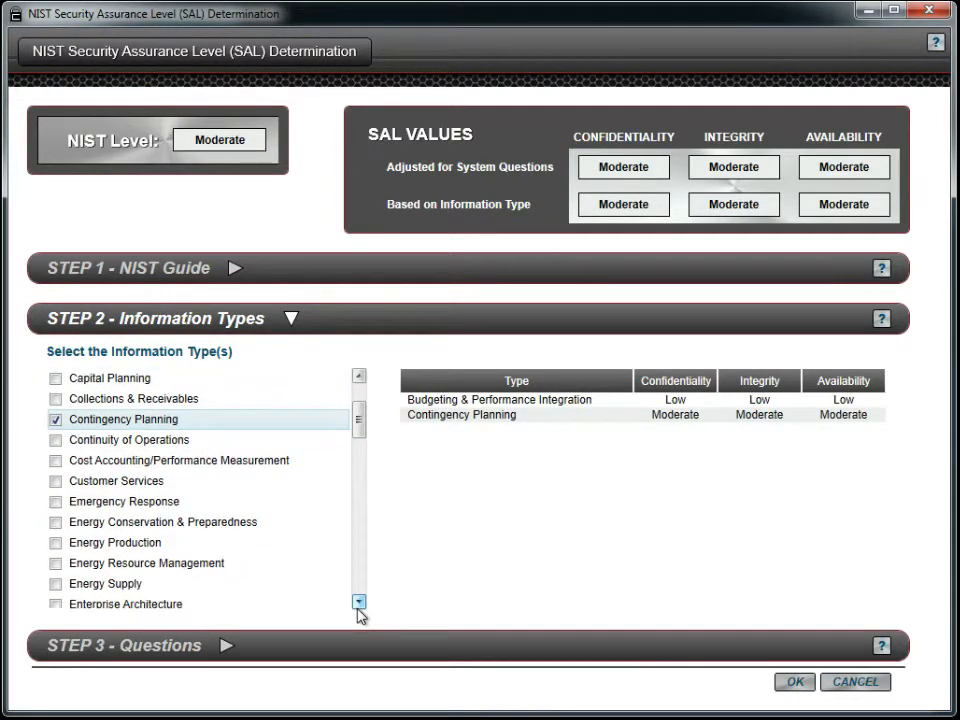
left_click(359, 606)
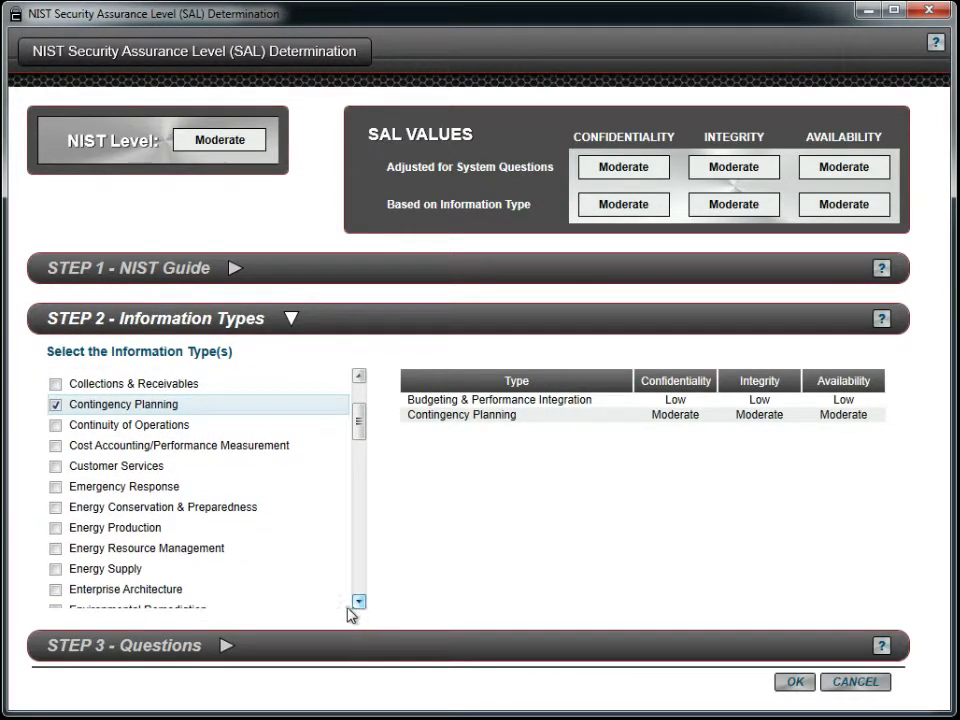
left_click(56, 572)
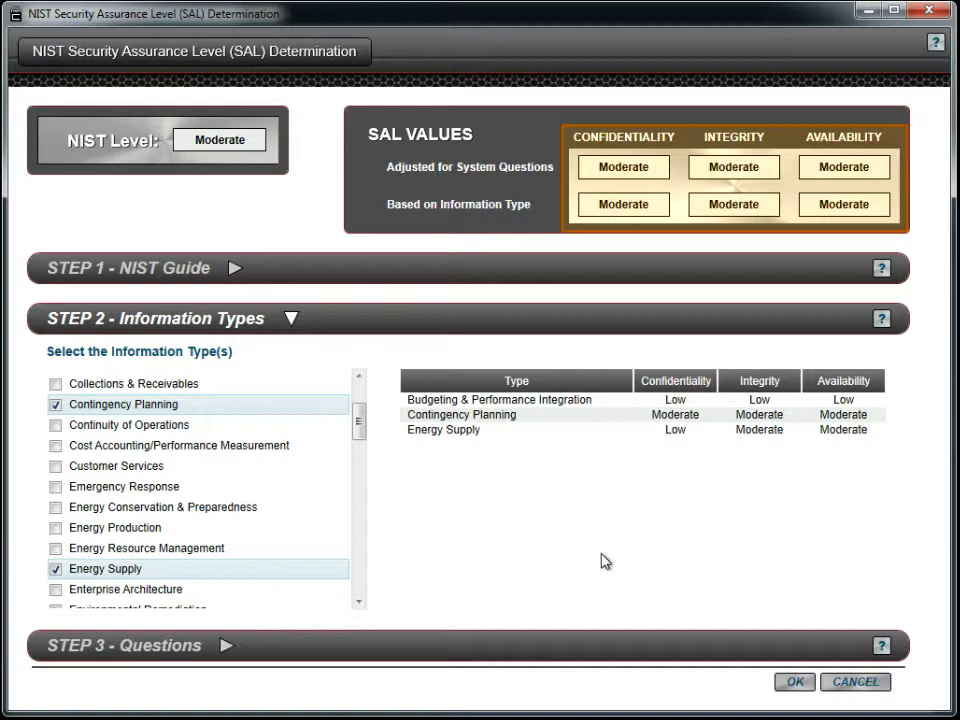
Step: Answer the NIST SAL questions with Yes for question 2 and No for the other seven, and save the determination
left_click(535, 637)
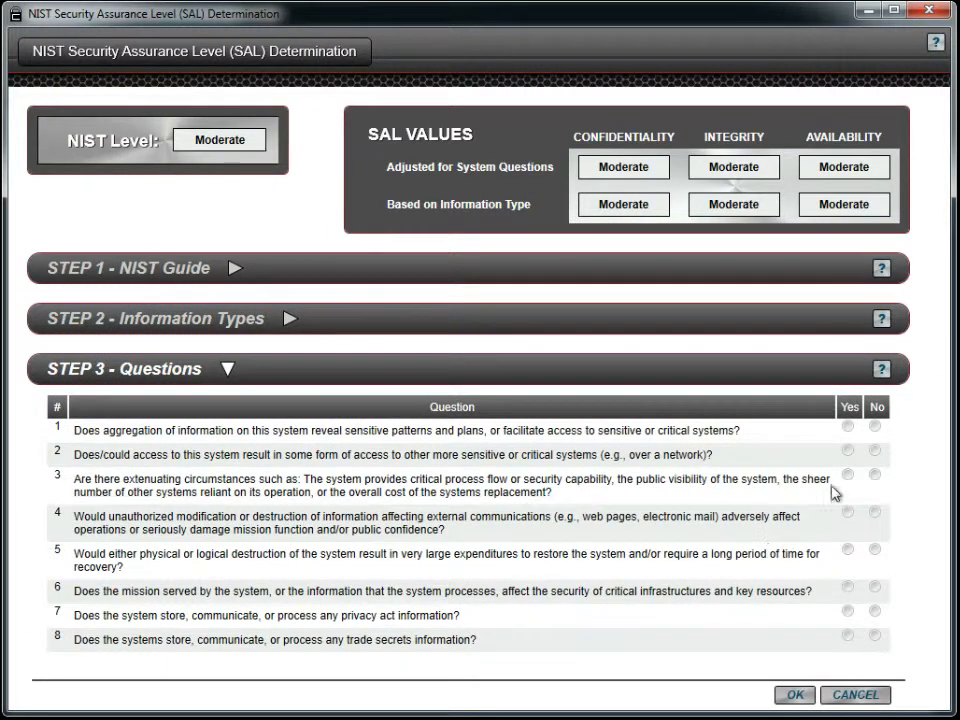
left_click(876, 428)
left_click(847, 451)
left_click(874, 477)
left_click(875, 513)
left_click(875, 550)
left_click(874, 592)
left_click(874, 612)
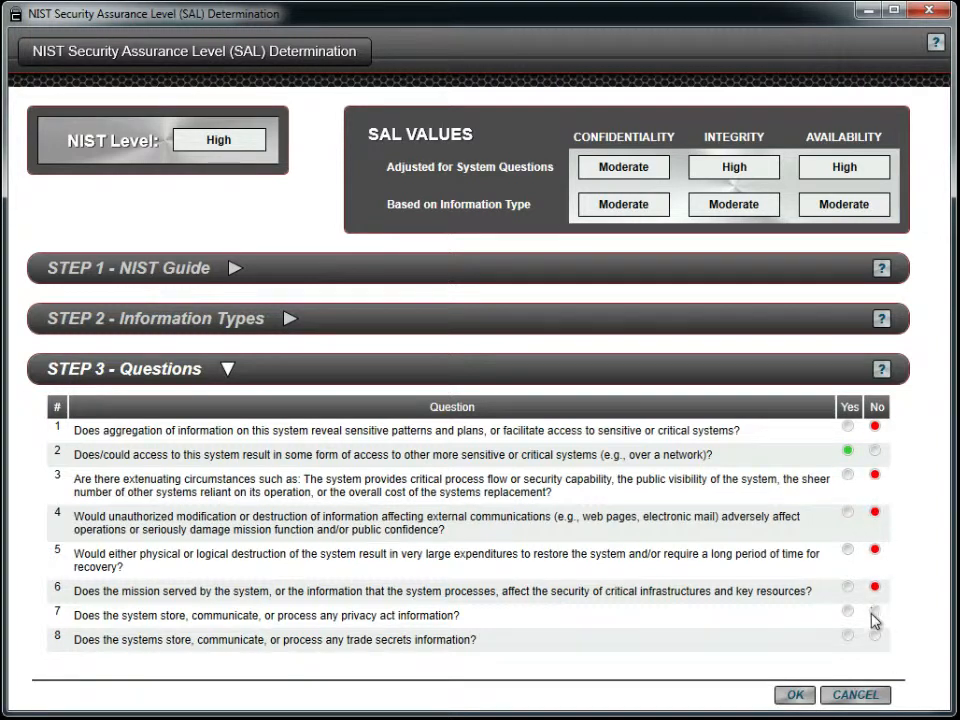
left_click(874, 638)
left_click(797, 695)
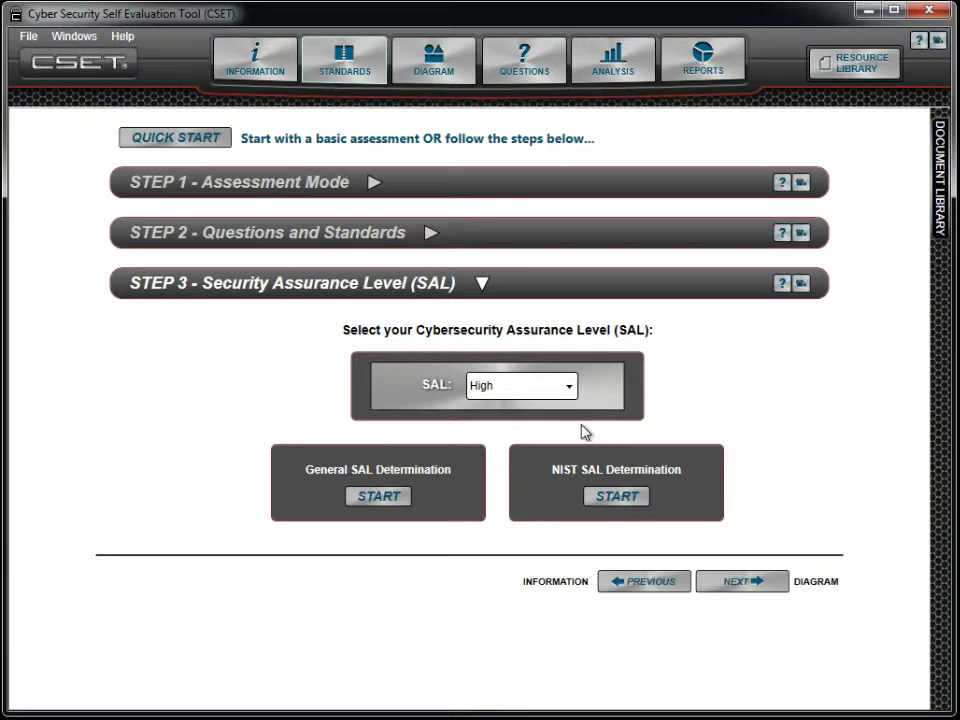
Step: Set the assessment's overall Security Assurance Level to Very High
left_click(572, 389)
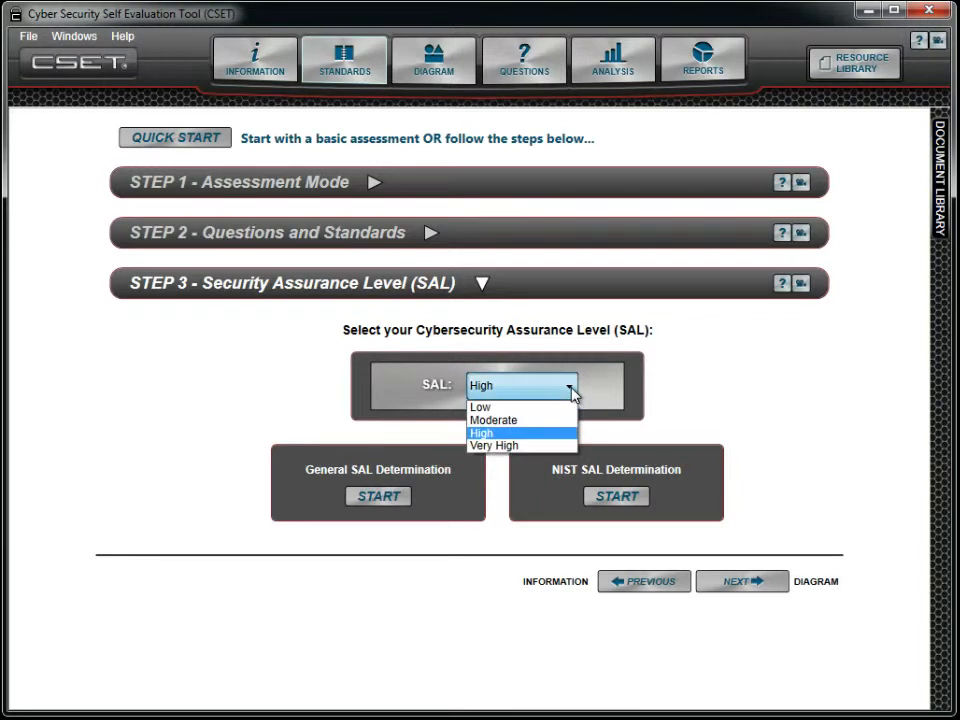
left_click(558, 446)
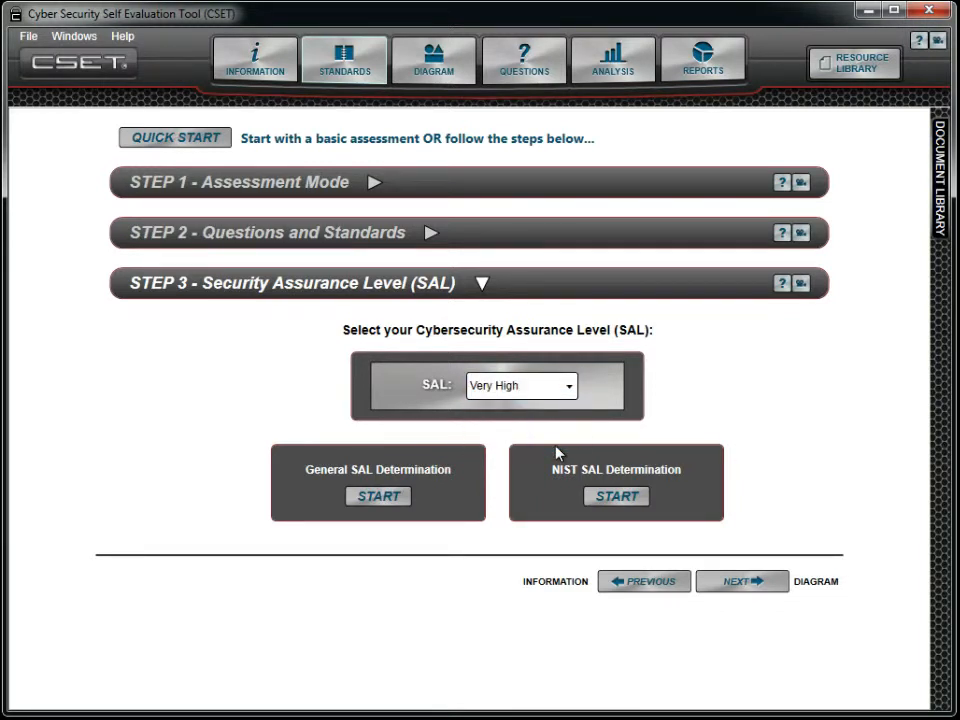